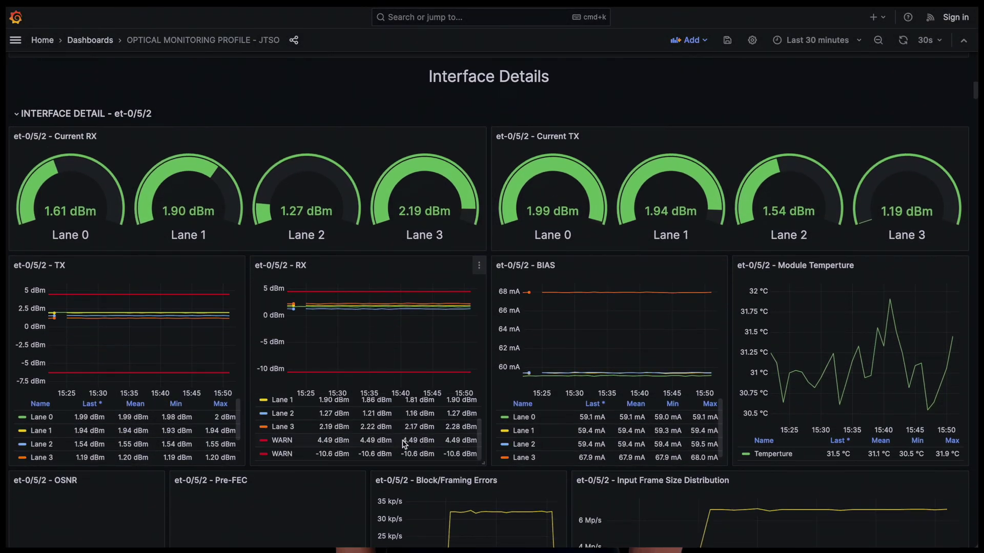
scroll(405, 445, down, 3)
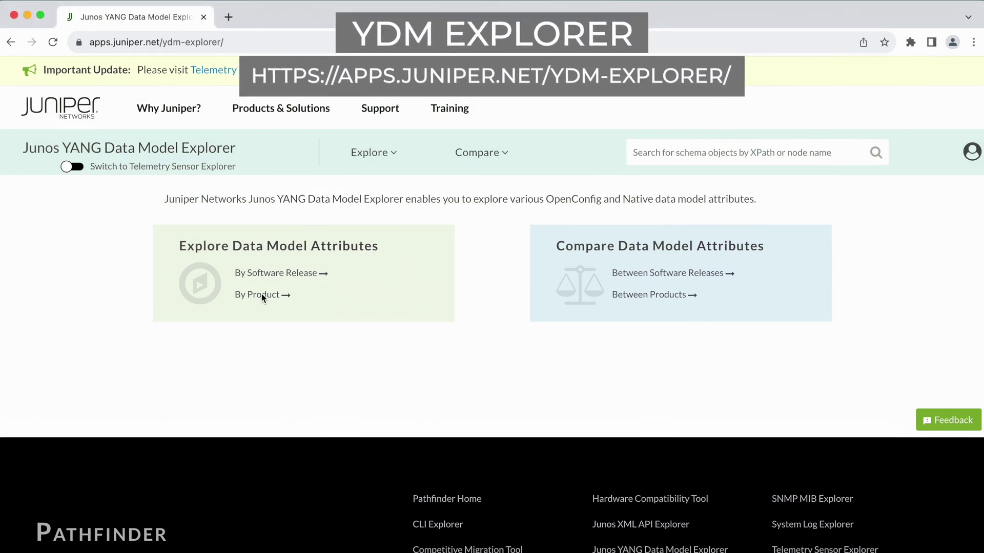
- Explore data model attributes by product for MX304 on release 23.4R1
click(262, 295)
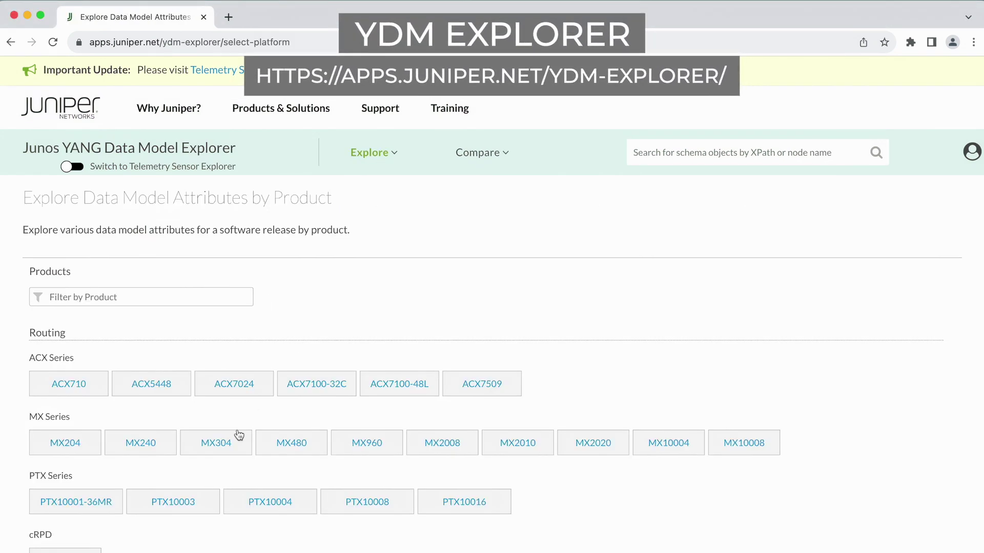
click(220, 444)
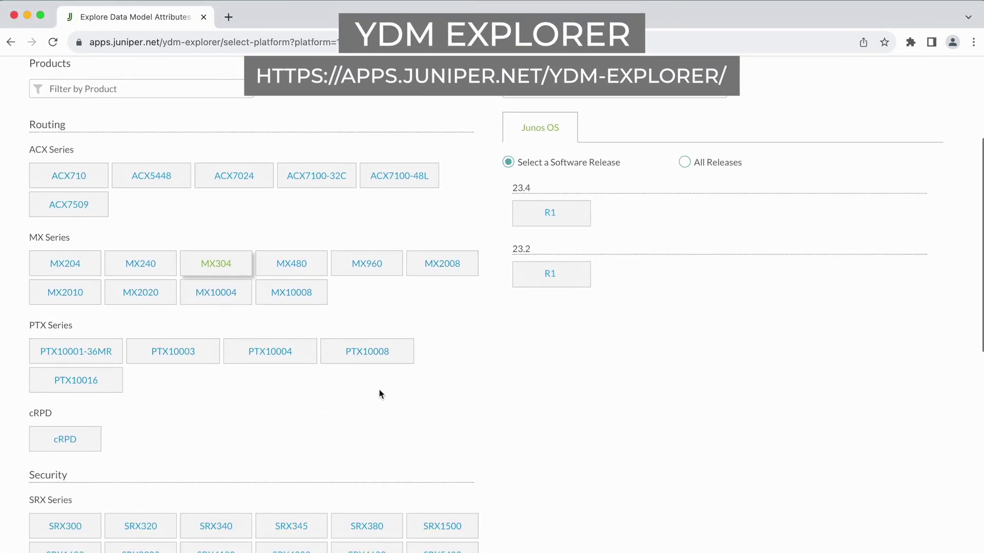
click(555, 217)
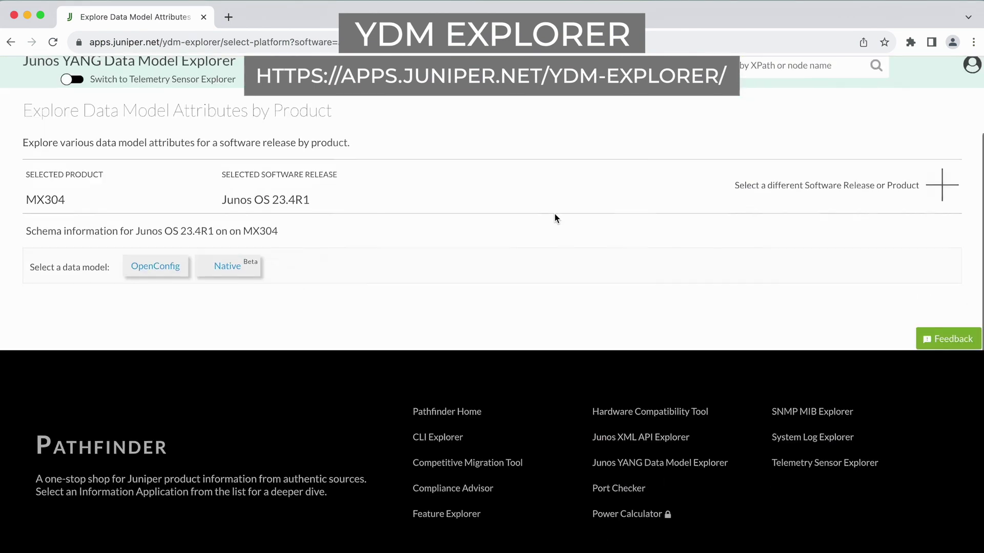
- In the OpenConfig tree, expand macsec and view the policy config name leaf details
click(156, 265)
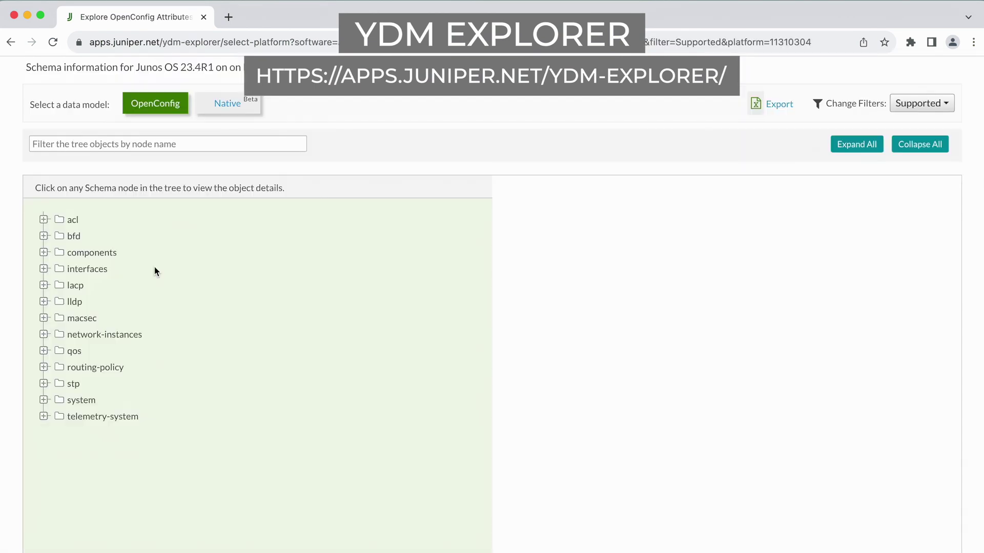
click(43, 318)
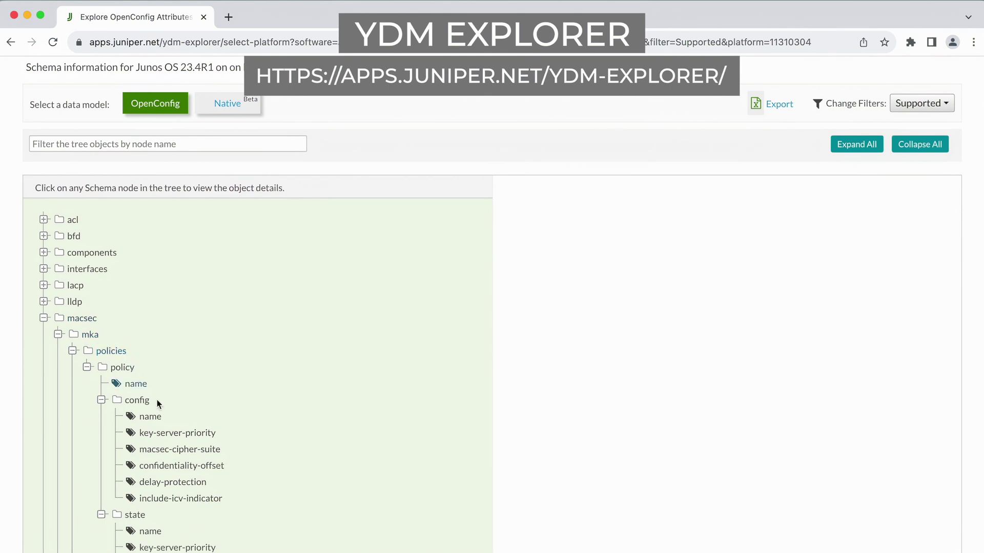
click(150, 418)
scroll(231, 328, down, 2)
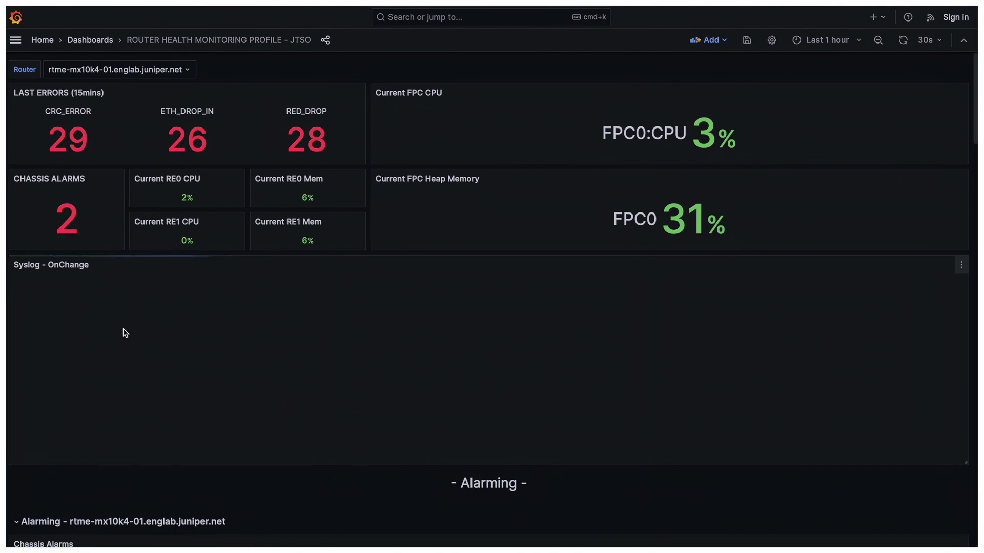
- Scroll past the CPU/MEM and process panels to the In and Out Fabric PPS charts
scroll(123, 333, down, 10)
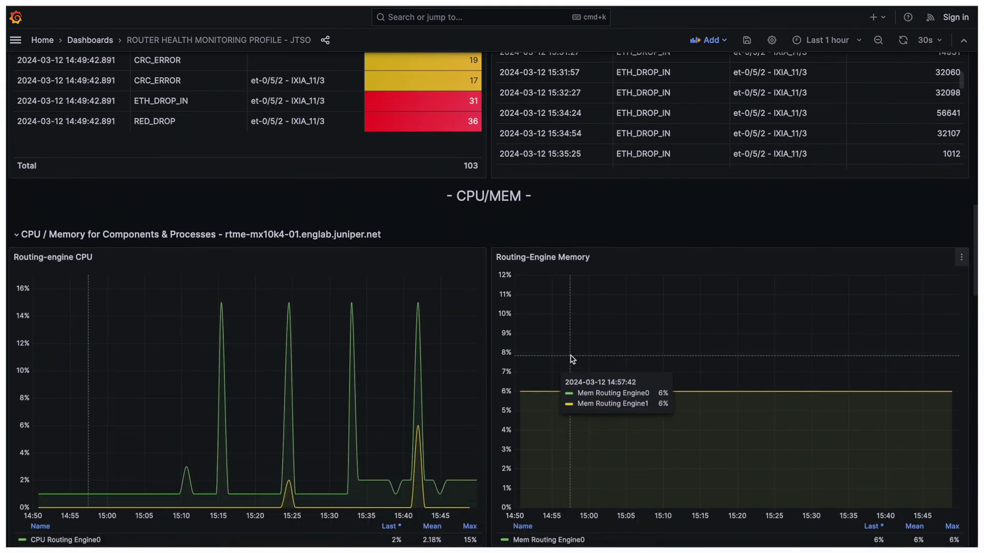
scroll(574, 354, down, 3)
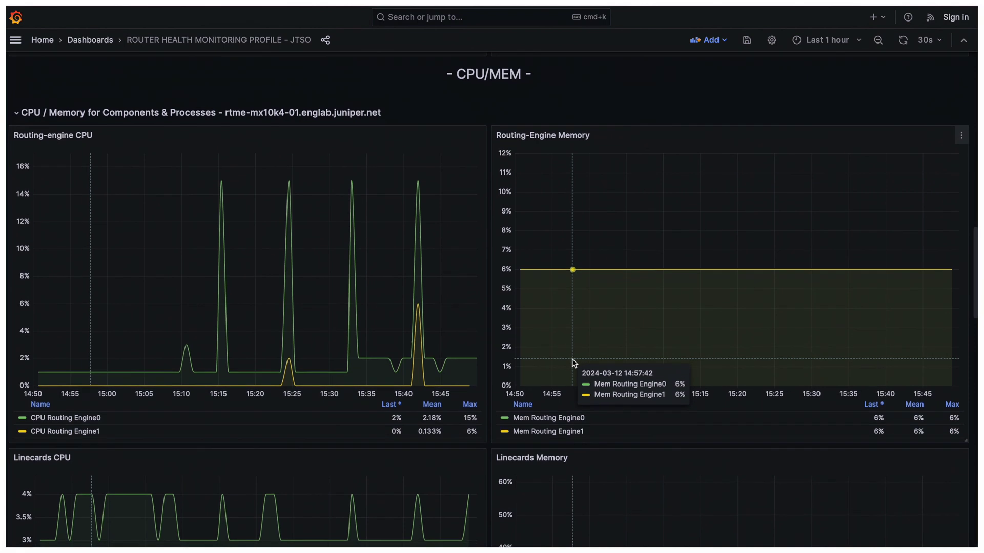
scroll(593, 404, down, 4)
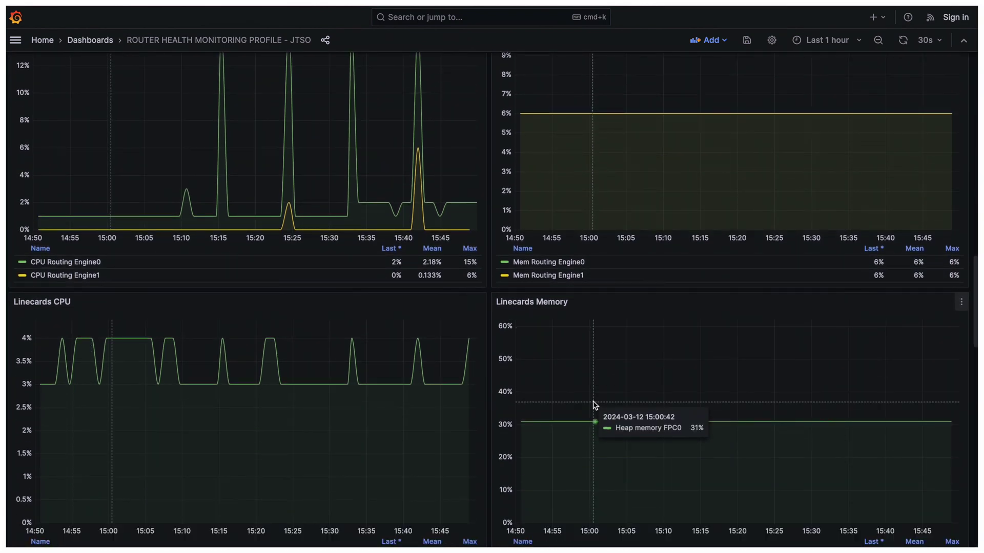
scroll(592, 405, down, 5)
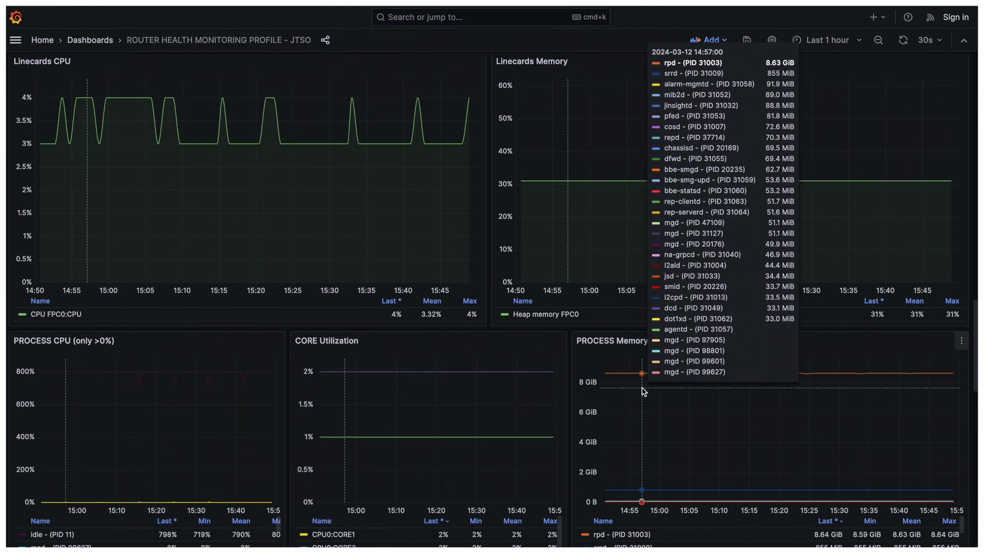
scroll(487, 314, down, 3)
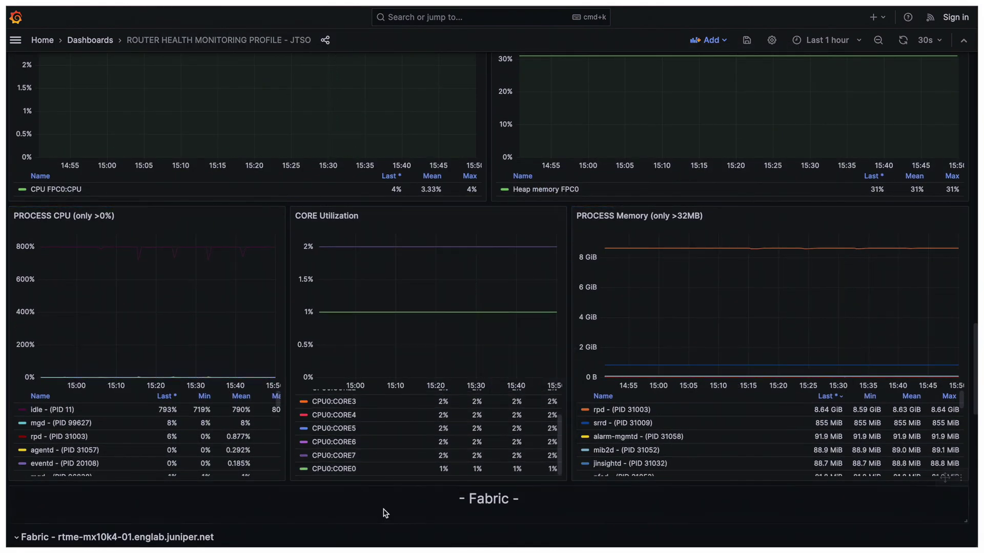
scroll(386, 513, down, 12)
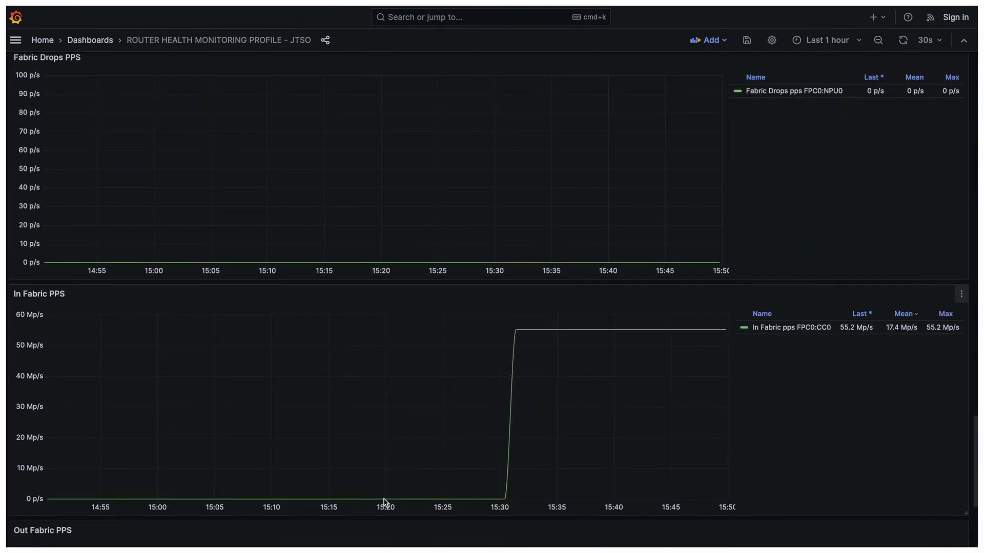
scroll(385, 503, down, 3)
scroll(385, 502, up, 4)
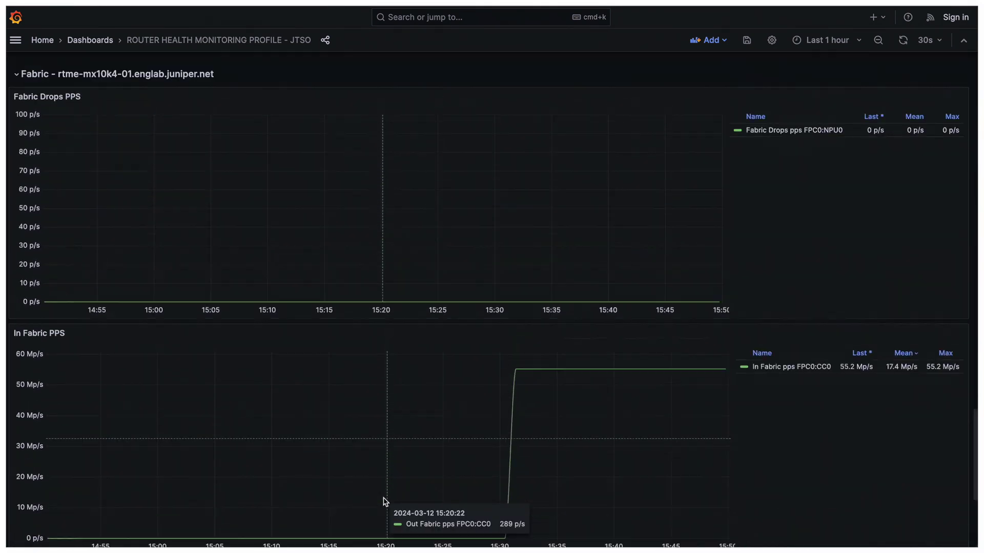
scroll(385, 502, up, 1)
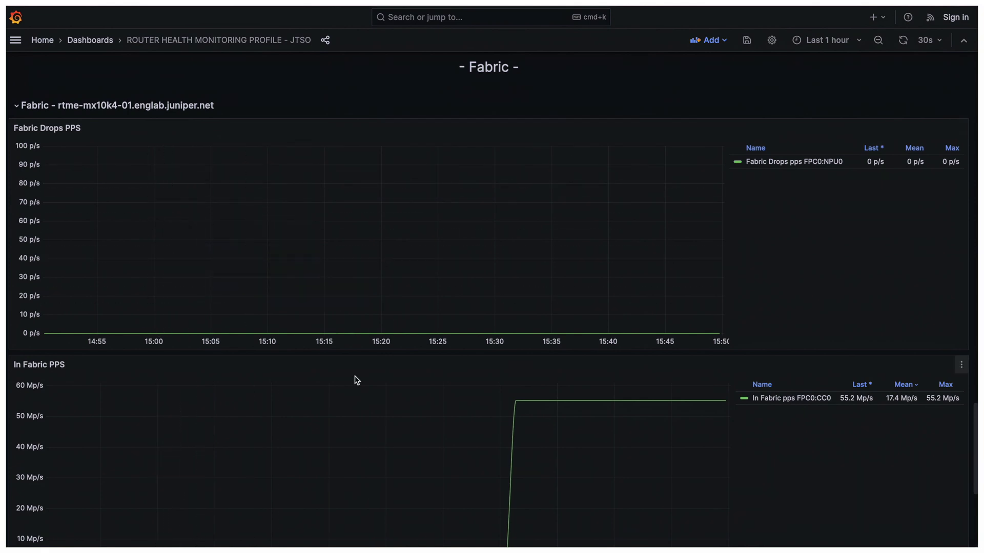
scroll(356, 380, down, 3)
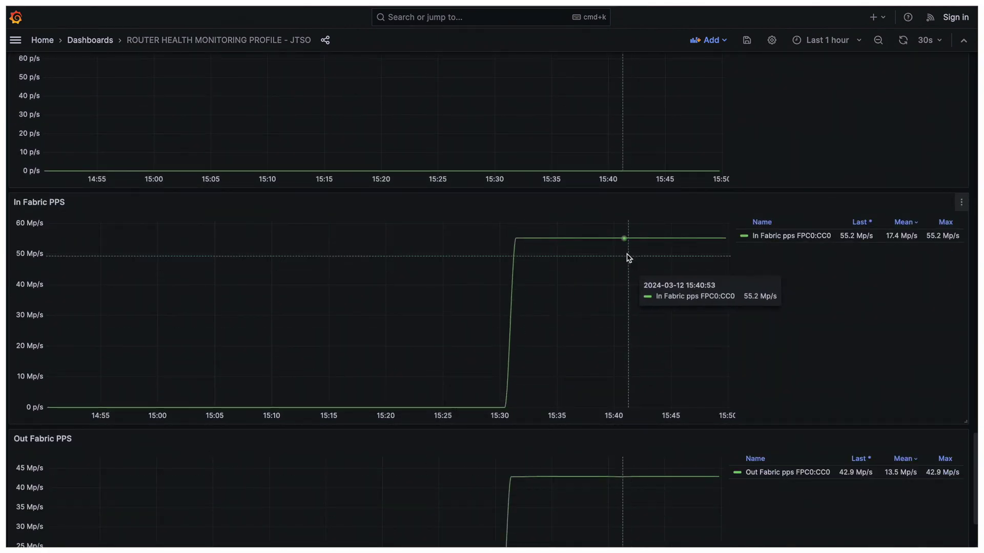
scroll(482, 318, down, 2)
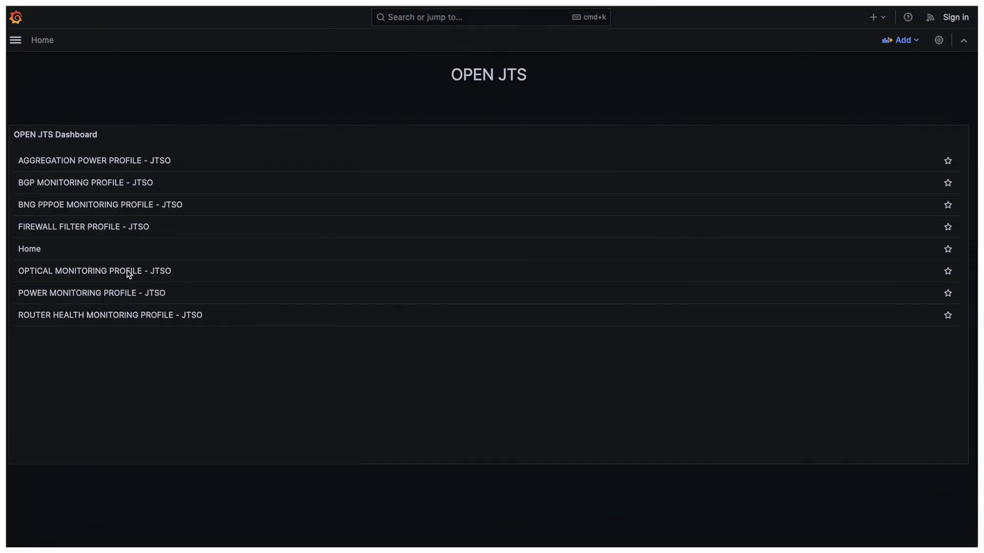
- Open OPTICAL MONITORING PROFILE - JTSO and select router rtme-mx10k4-01.englab.juniper.net
click(108, 273)
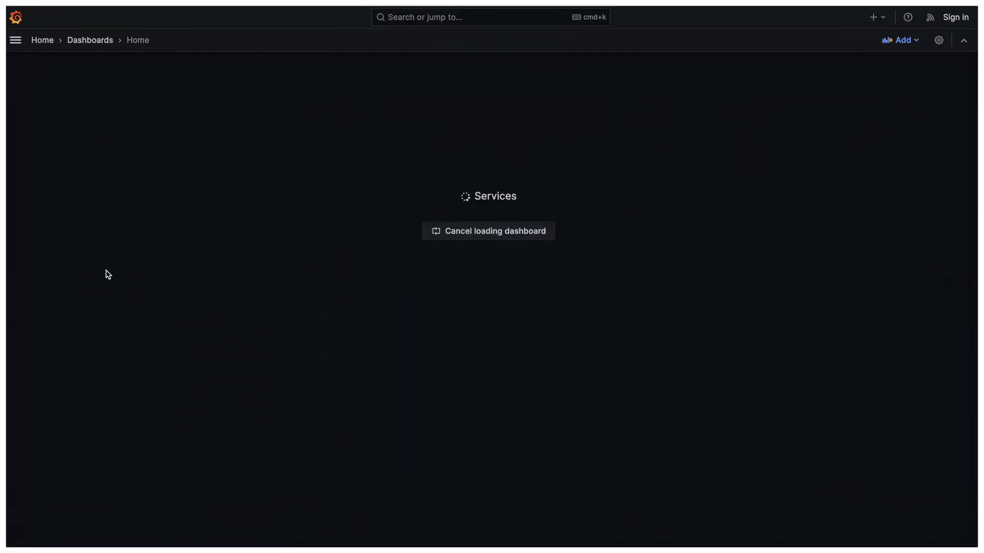
click(130, 75)
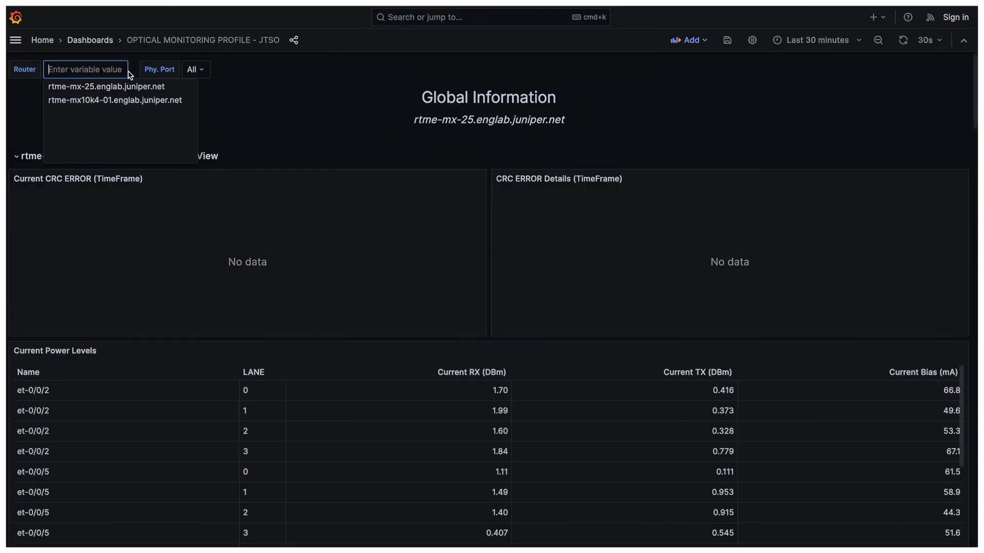
click(128, 100)
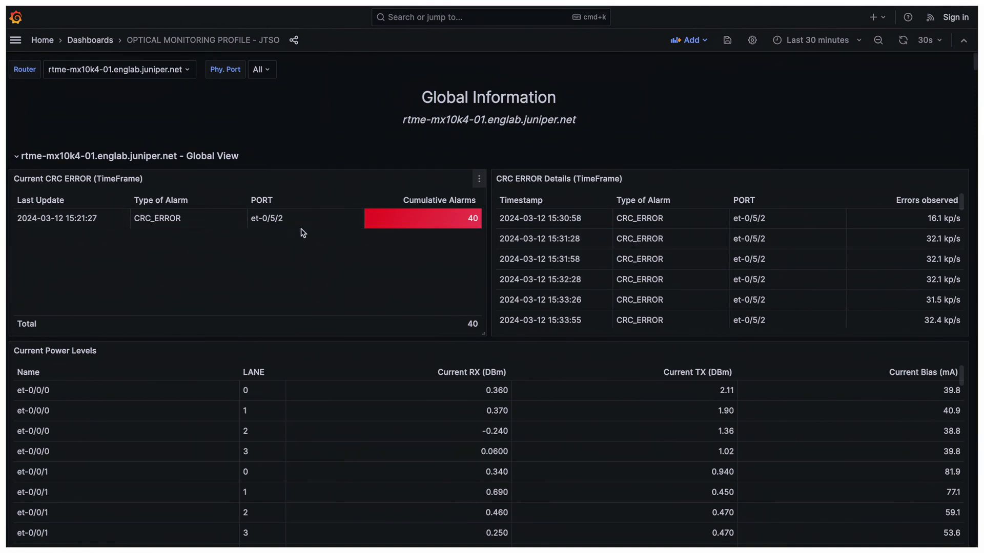
scroll(556, 222, down, 5)
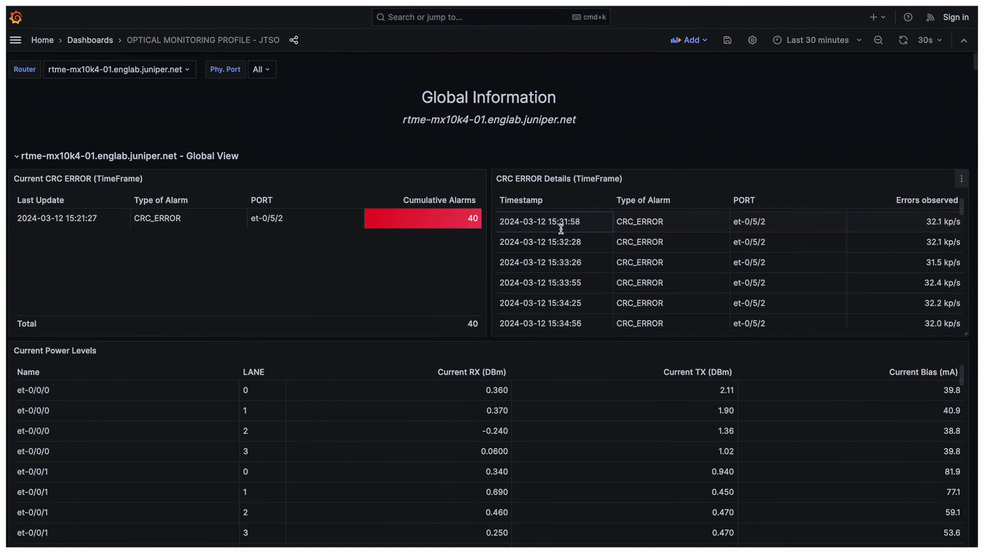
scroll(564, 246, up, 5)
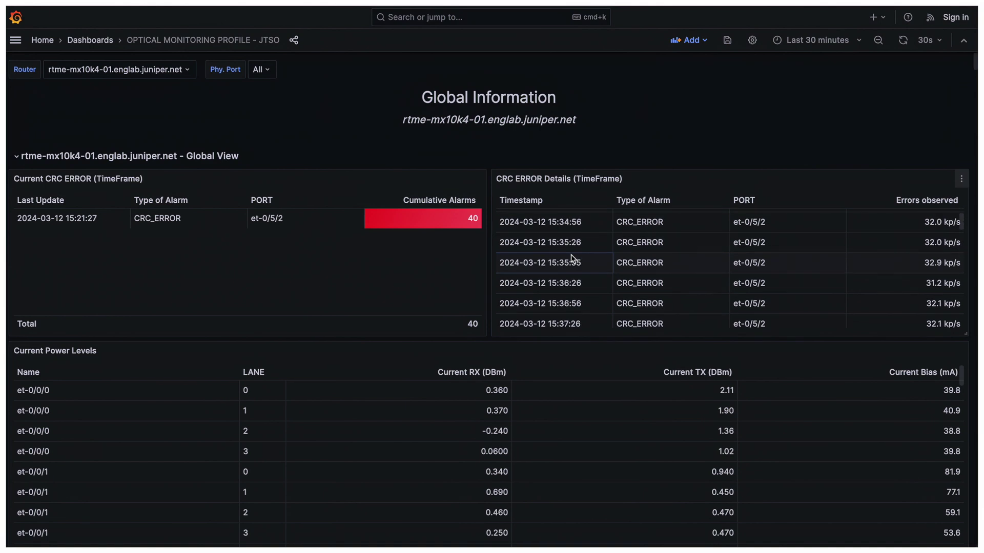
scroll(507, 345, down, 3)
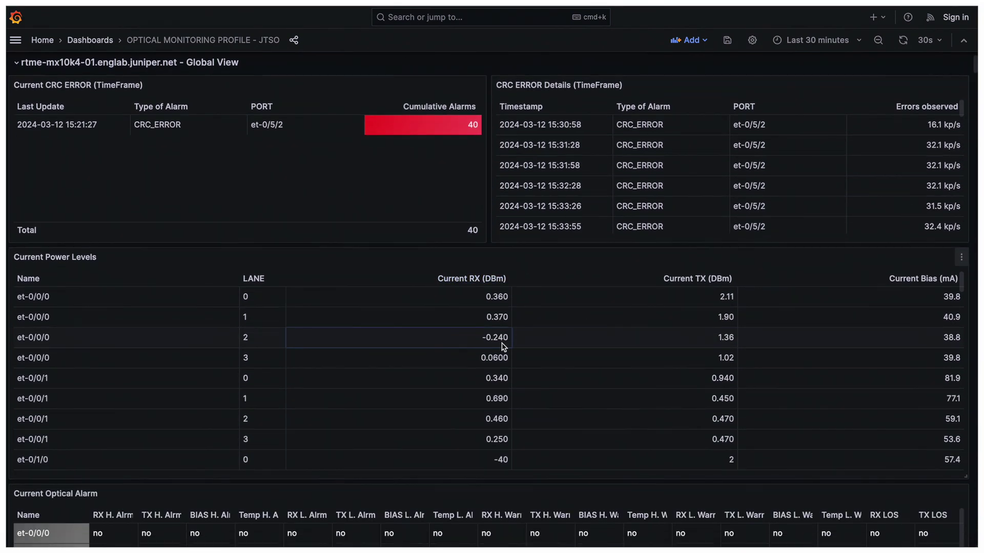
scroll(504, 343, down, 3)
scroll(502, 342, up, 3)
scroll(480, 346, up, 1)
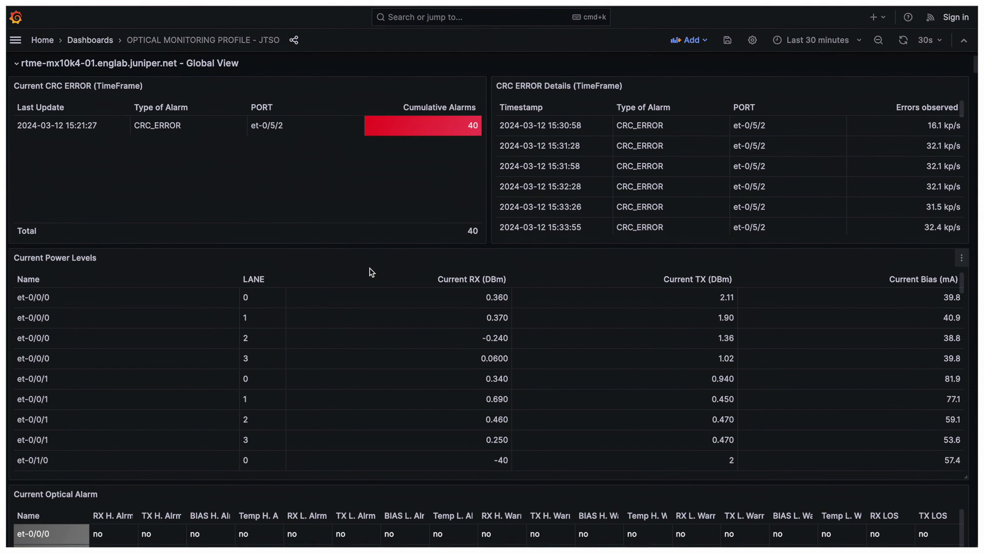
scroll(371, 273, down, 1)
scroll(371, 272, down, 2)
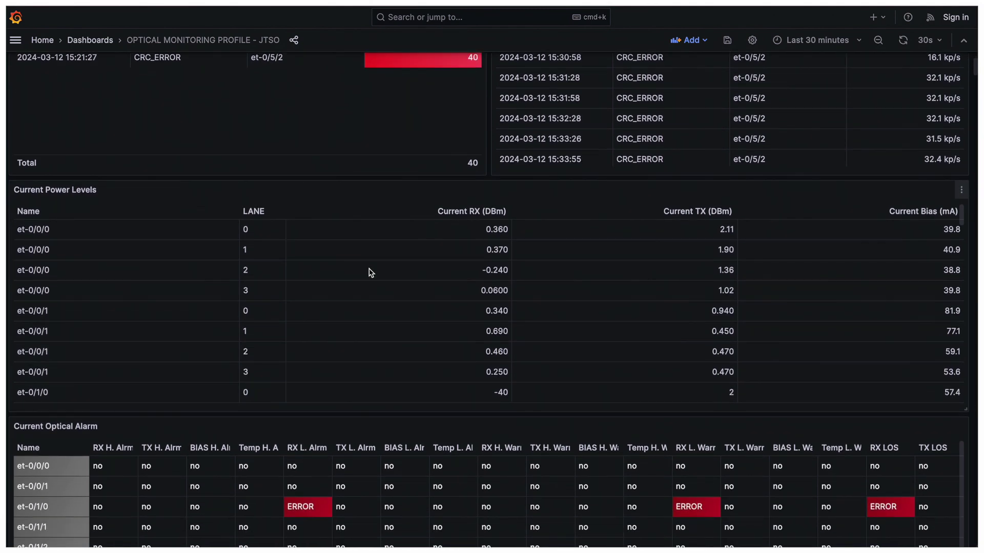
scroll(64, 266, down, 5)
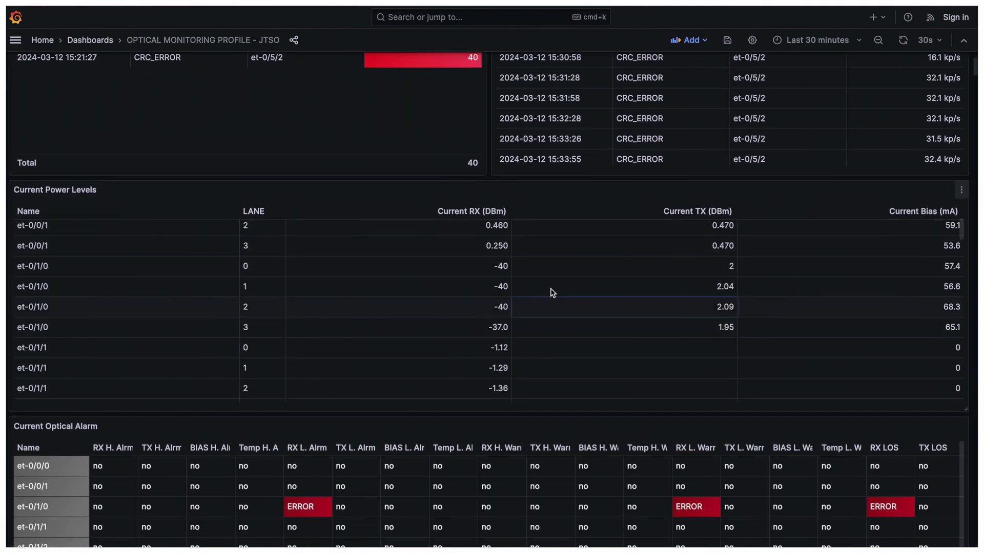
scroll(569, 277, up, 5)
scroll(358, 420, down, 10)
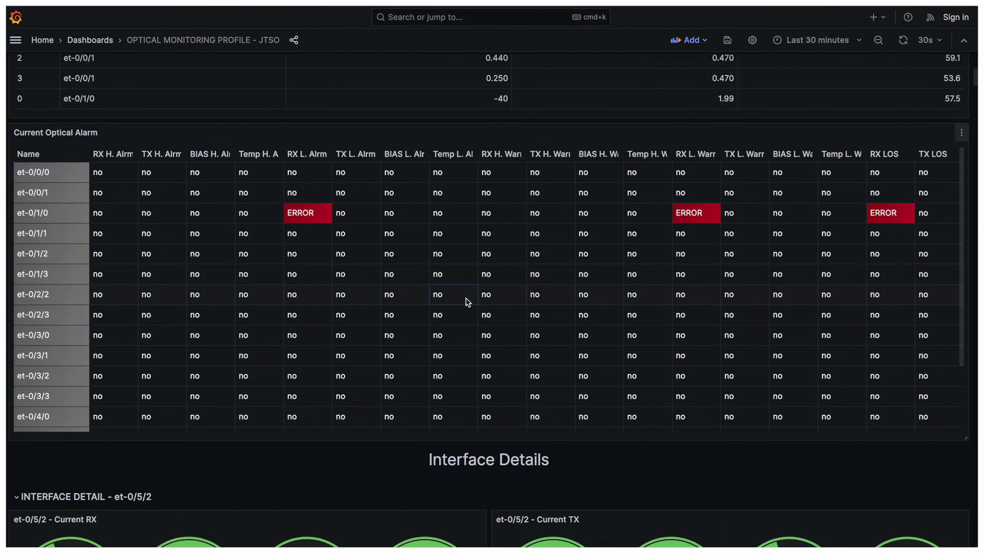
scroll(468, 302, down, 3)
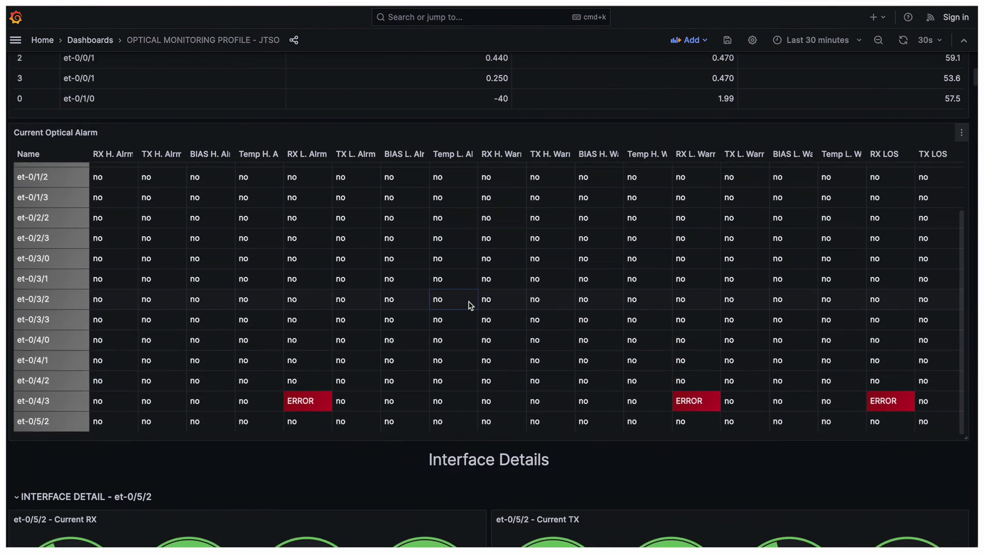
scroll(468, 305, up, 3)
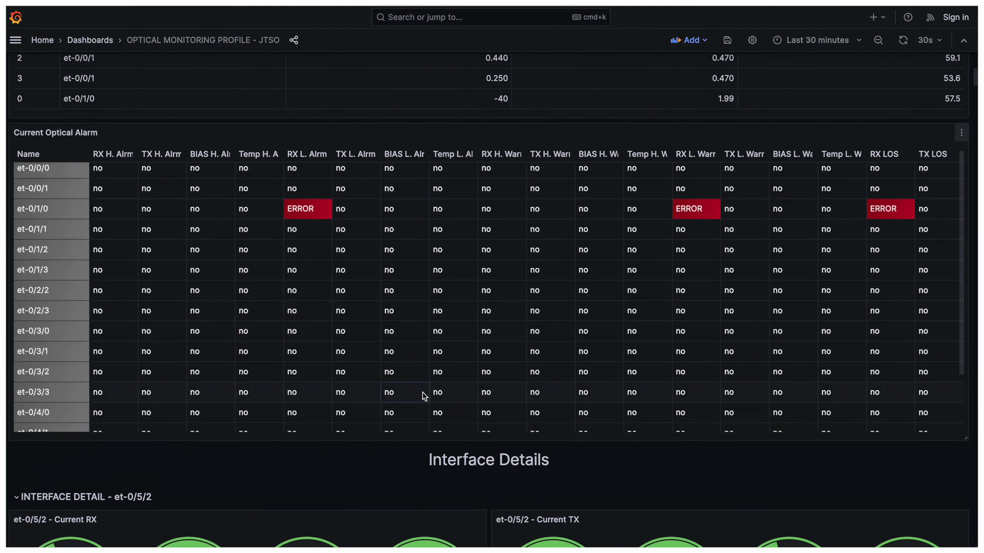
scroll(393, 451, down, 7)
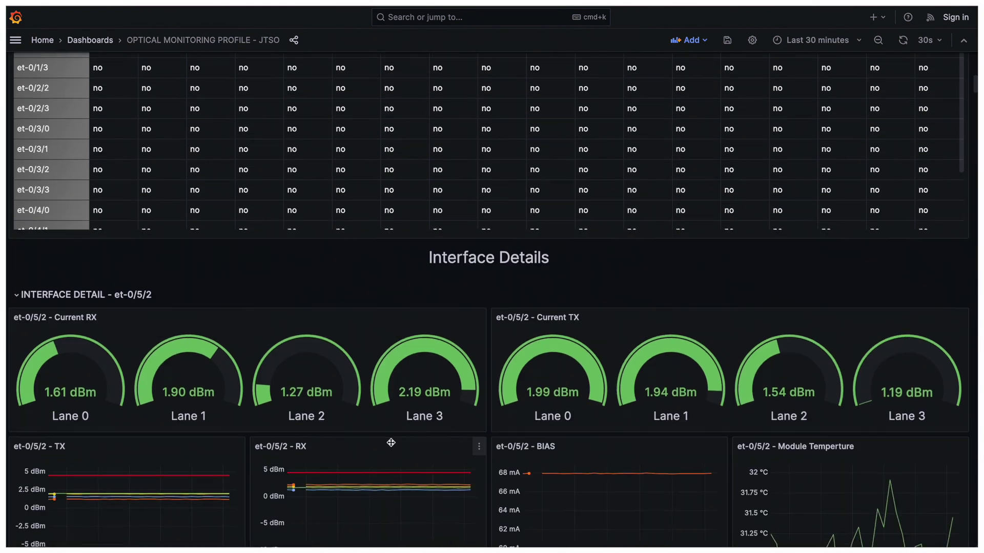
scroll(391, 442, down, 4)
scroll(393, 445, down, 3)
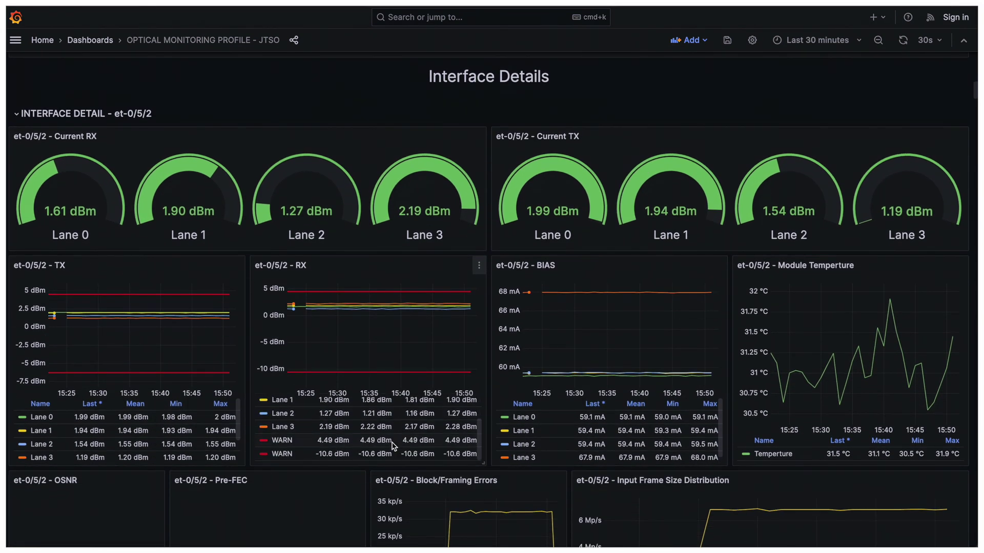
scroll(469, 438, down, 5)
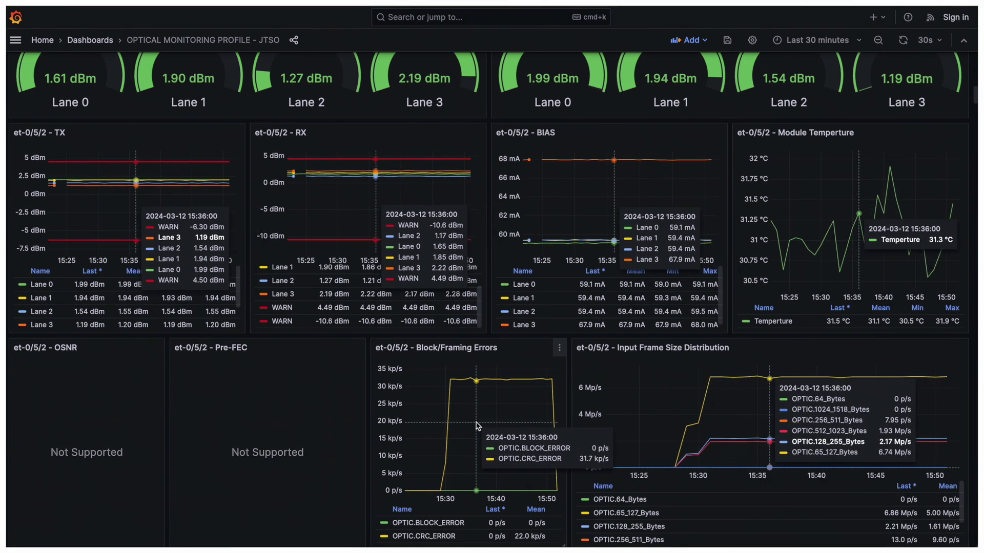